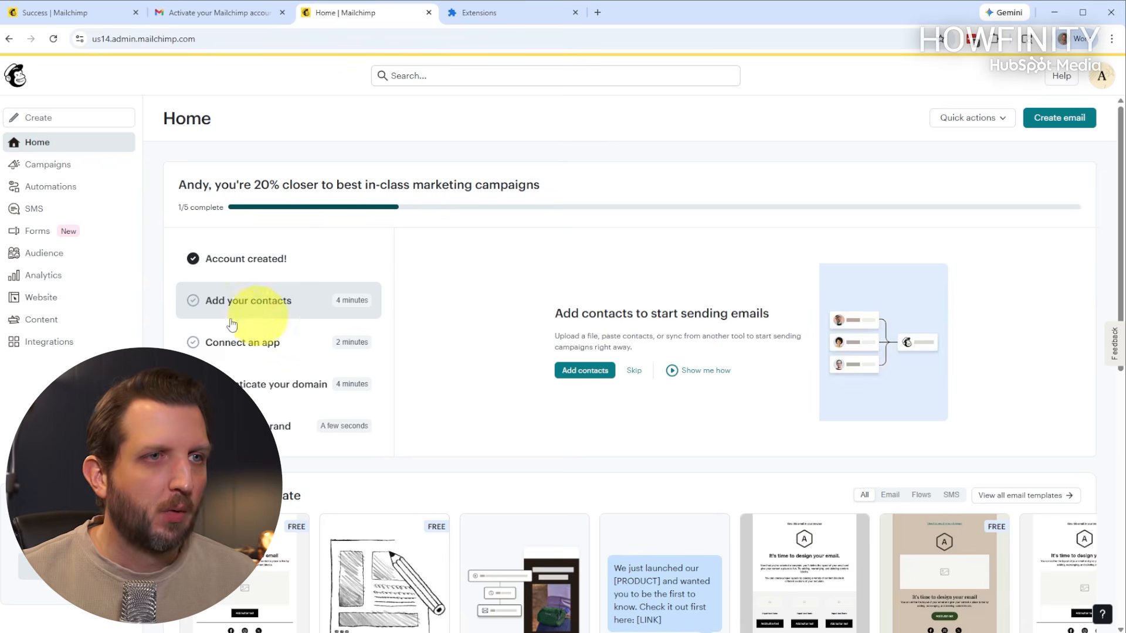
Create a signup landing page named "Sign Up" from the first Lead Generation template, accepting the Shutterstock image terms.
{"action": "left_click", "coordinate": [48, 260]}
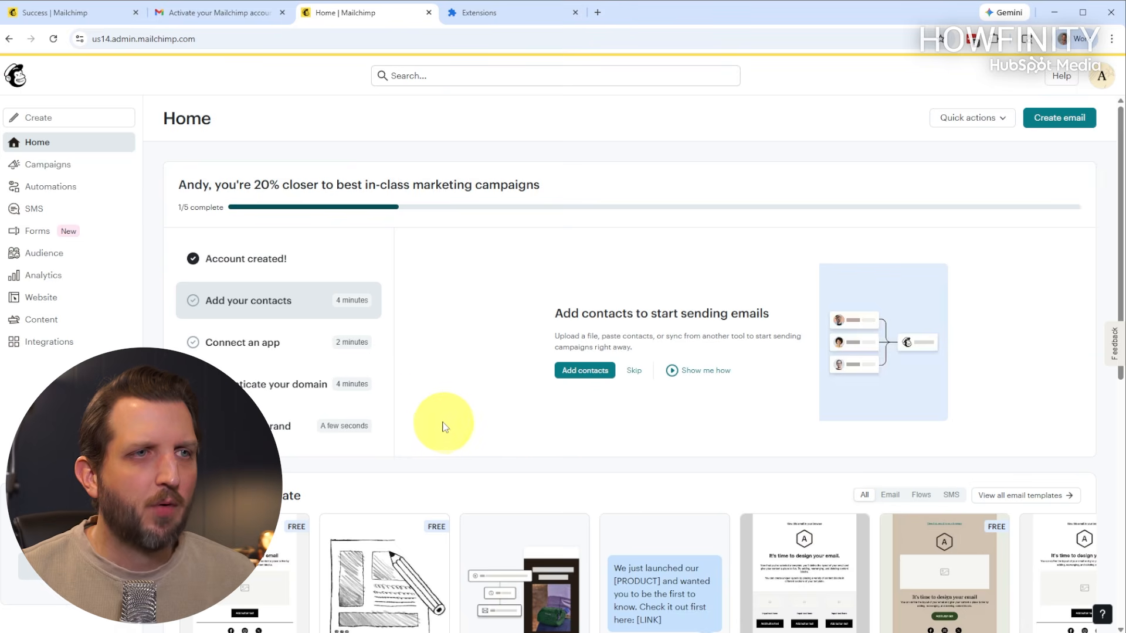
{"action": "left_click", "coordinate": [41, 235]}
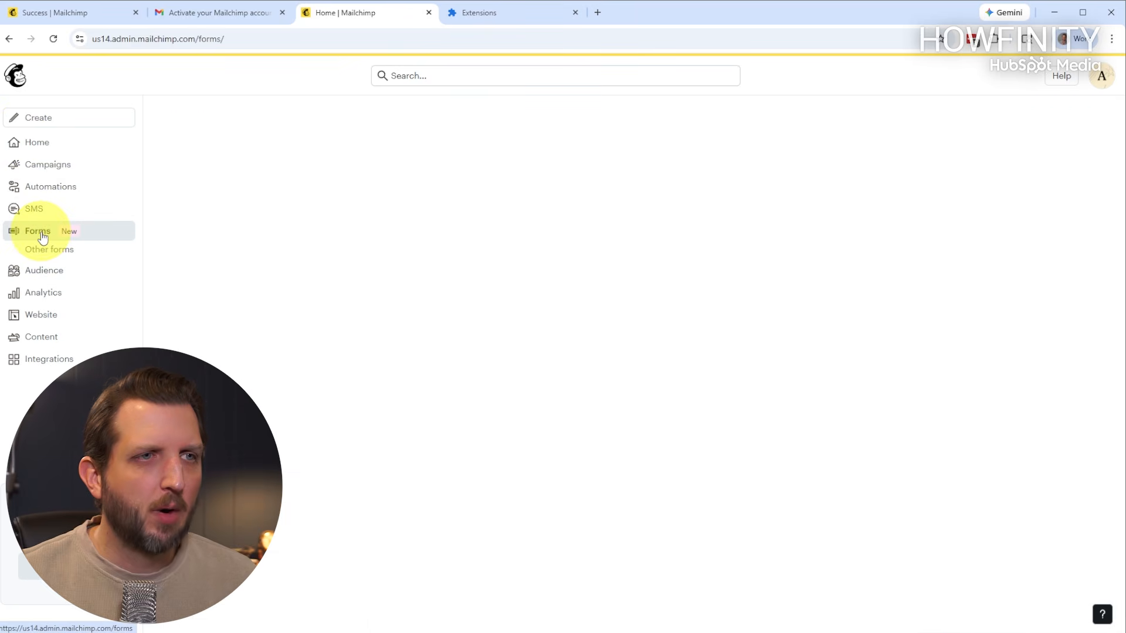
{"action": "left_click", "coordinate": [50, 251]}
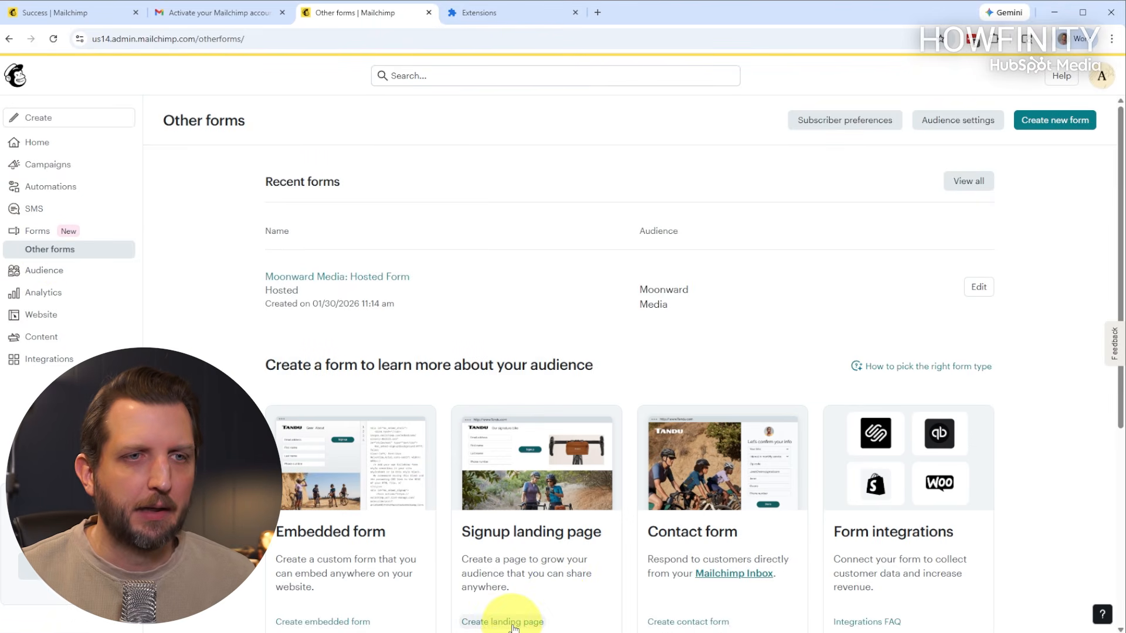
{"action": "left_click", "coordinate": [512, 623]}
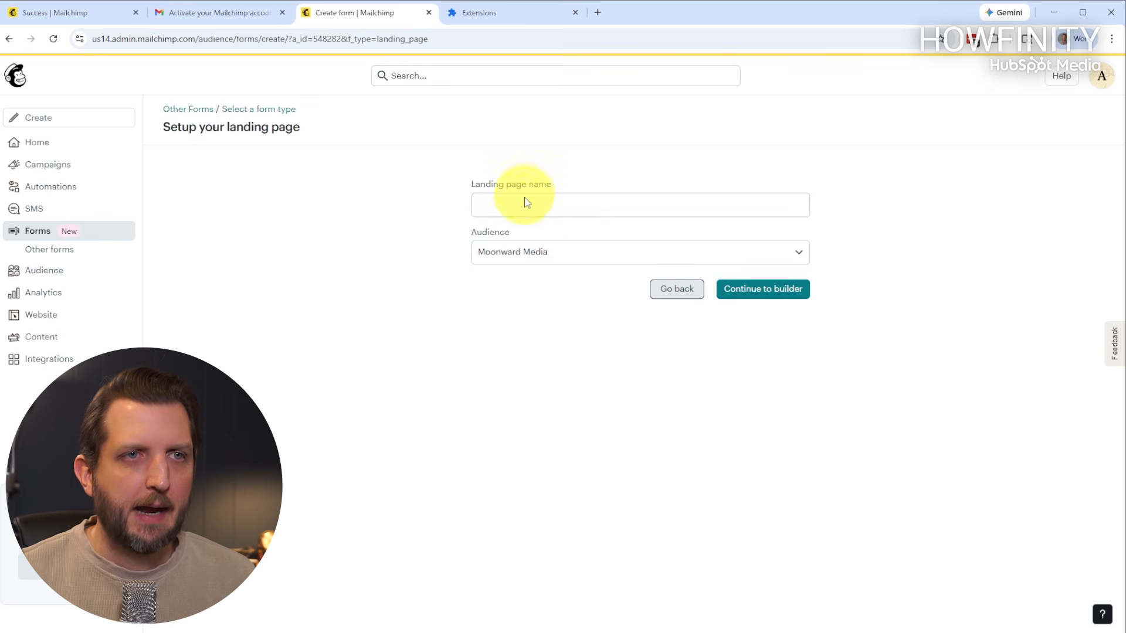
{"action": "left_click", "coordinate": [525, 202]}
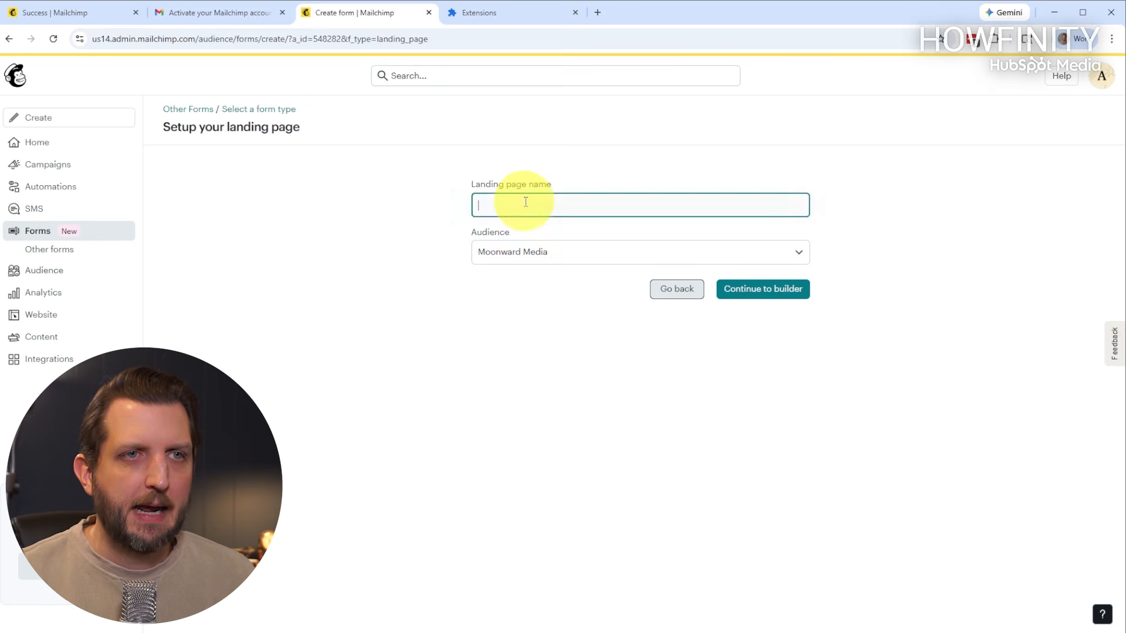
{"action": "type", "text": "Sign Up"}
{"action": "left_click", "coordinate": [763, 288]}
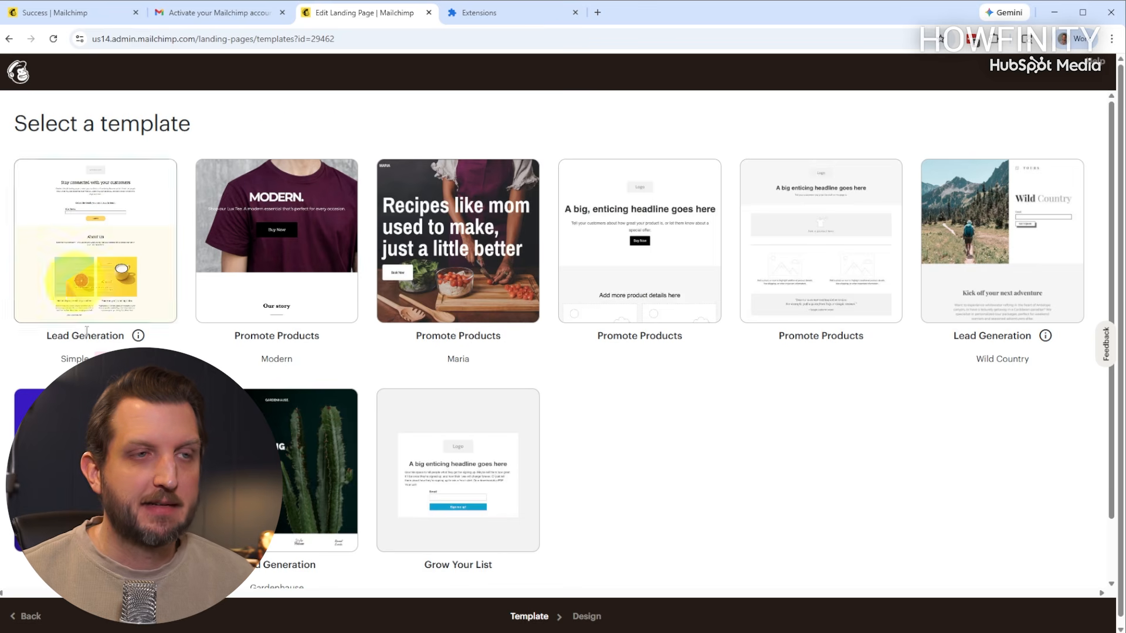
{"action": "left_click", "coordinate": [97, 256]}
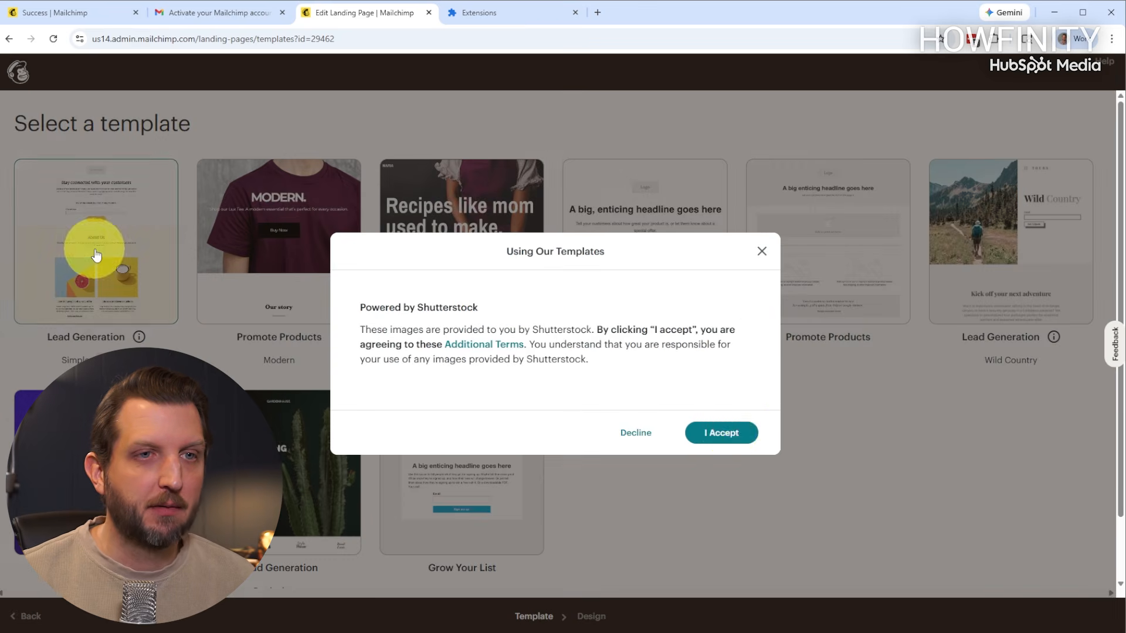
{"action": "left_click", "coordinate": [721, 433]}
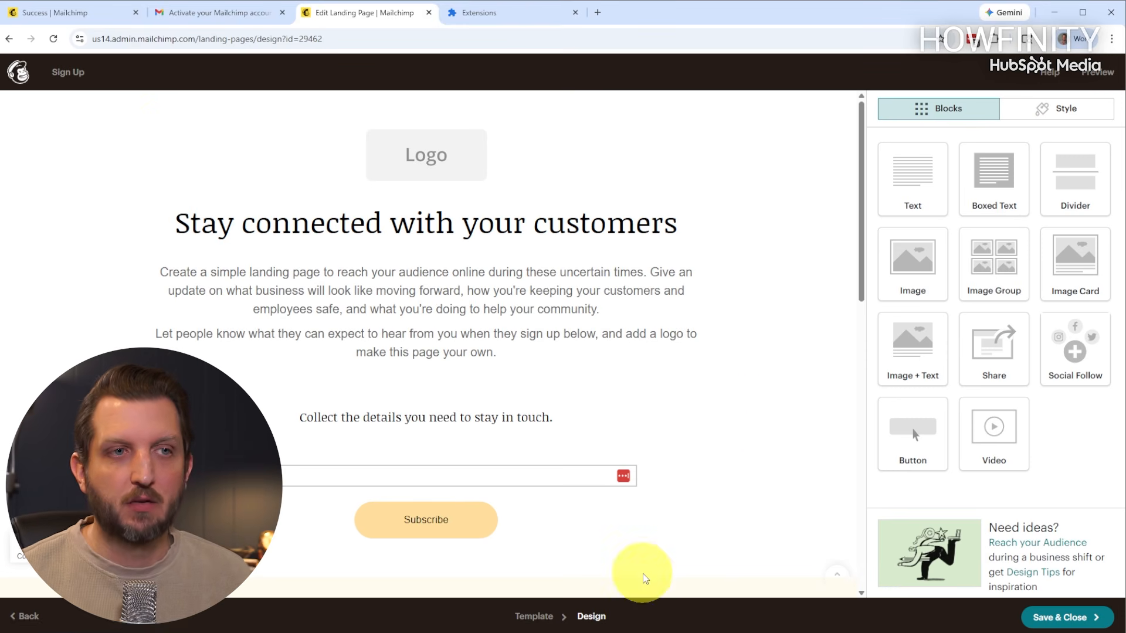
Replace the landing page's logo placeholder with the Moonward Media logo and change the heading to "Stay connected with us".
{"action": "mouse_move", "coordinate": [417, 143]}
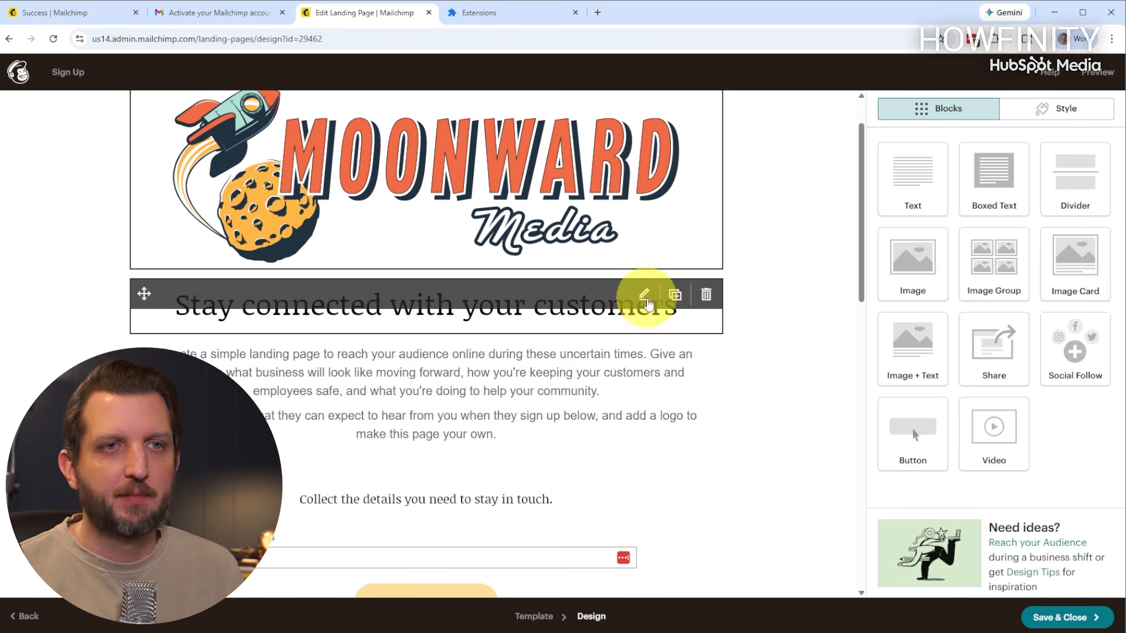
{"action": "left_click", "coordinate": [645, 297]}
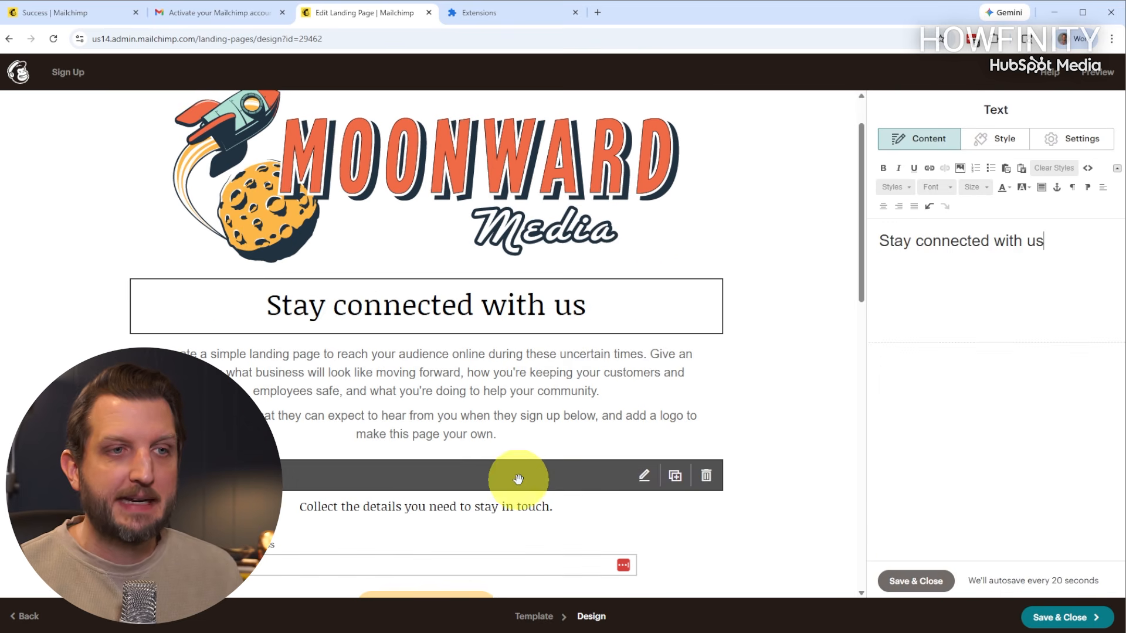
Add a First Name field to the landing page's signup form below the email address.
{"action": "scroll", "coordinate": [516, 477], "scroll_direction": "down", "scroll_amount": 2}
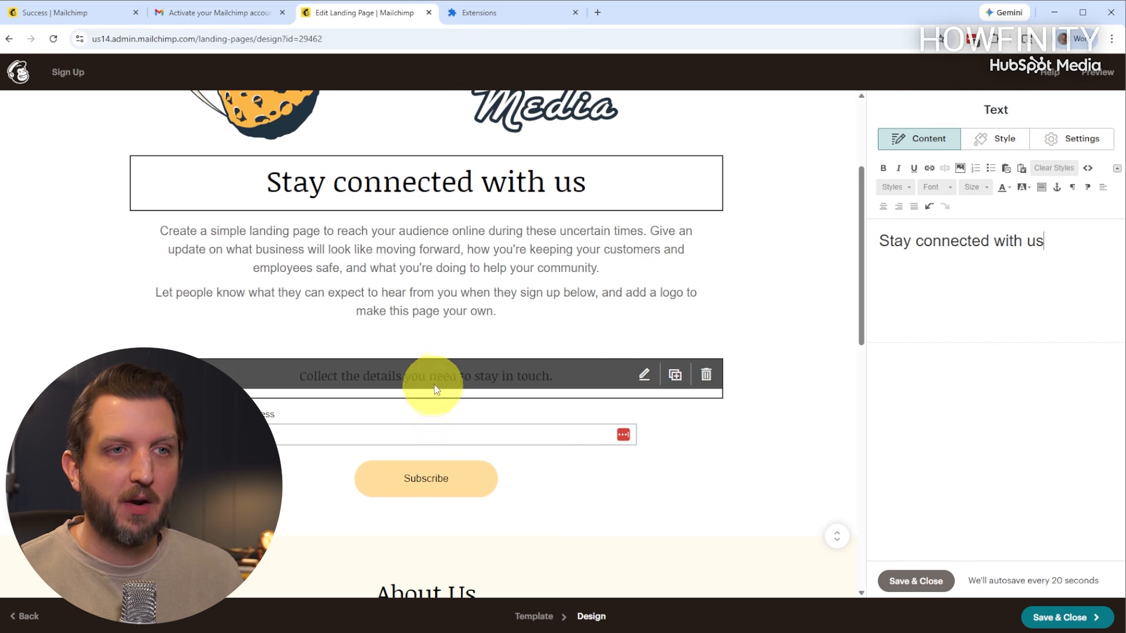
{"action": "left_click", "coordinate": [435, 423]}
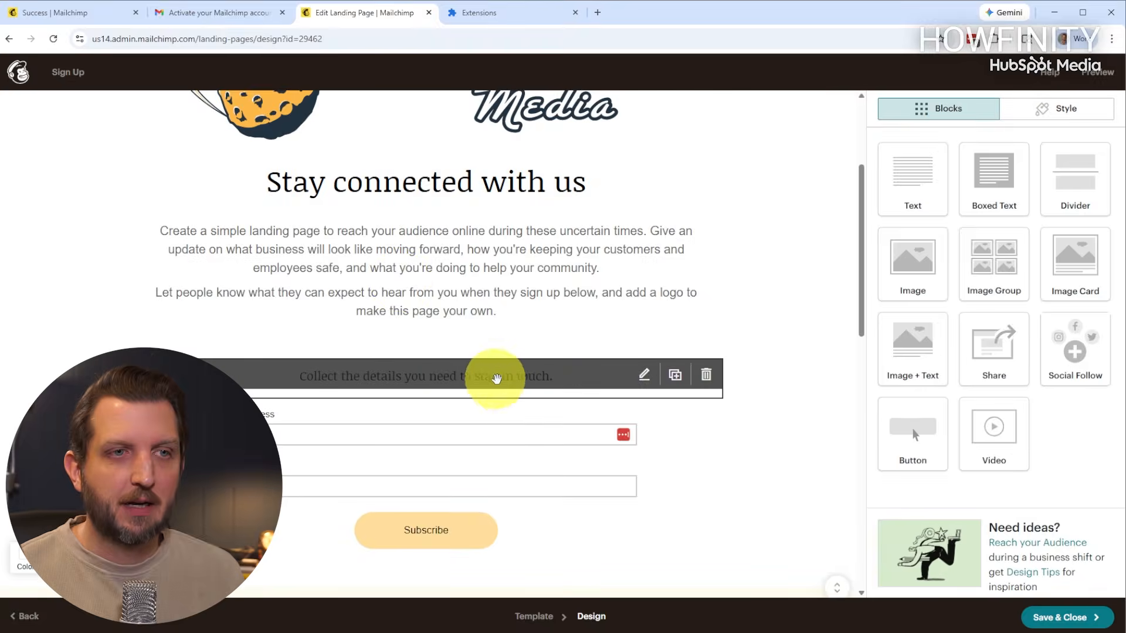
Check the rest of the landing page, save its design and publish it.
{"action": "scroll", "coordinate": [522, 478], "scroll_direction": "down", "scroll_amount": 7}
{"action": "scroll", "coordinate": [574, 525], "scroll_direction": "down", "scroll_amount": 6}
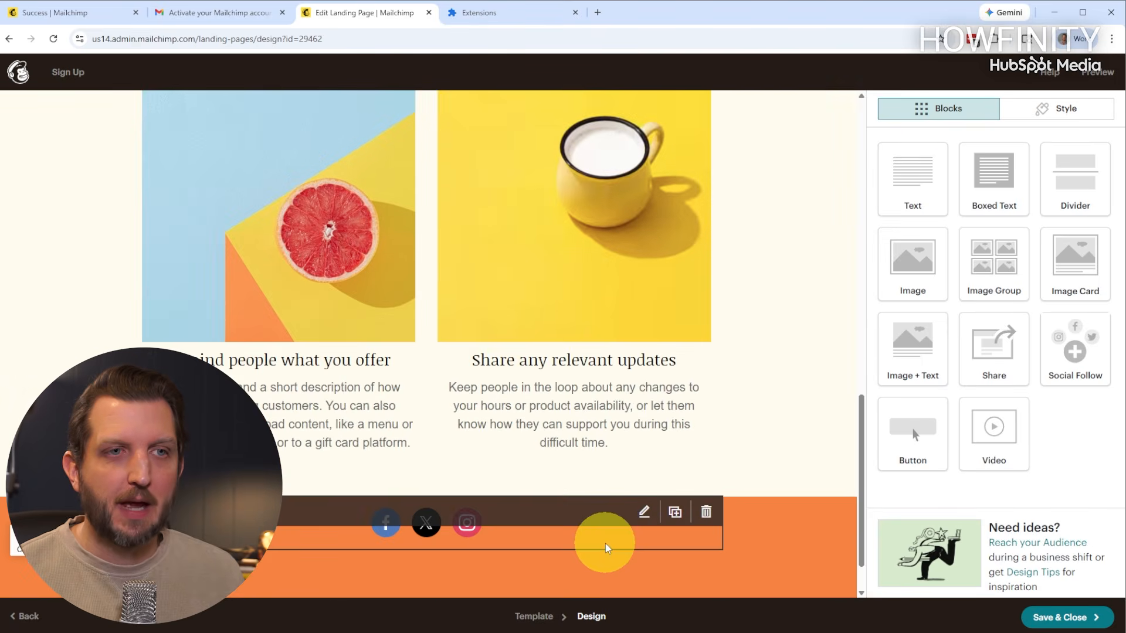
{"action": "scroll", "coordinate": [675, 531], "scroll_direction": "up", "scroll_amount": 9}
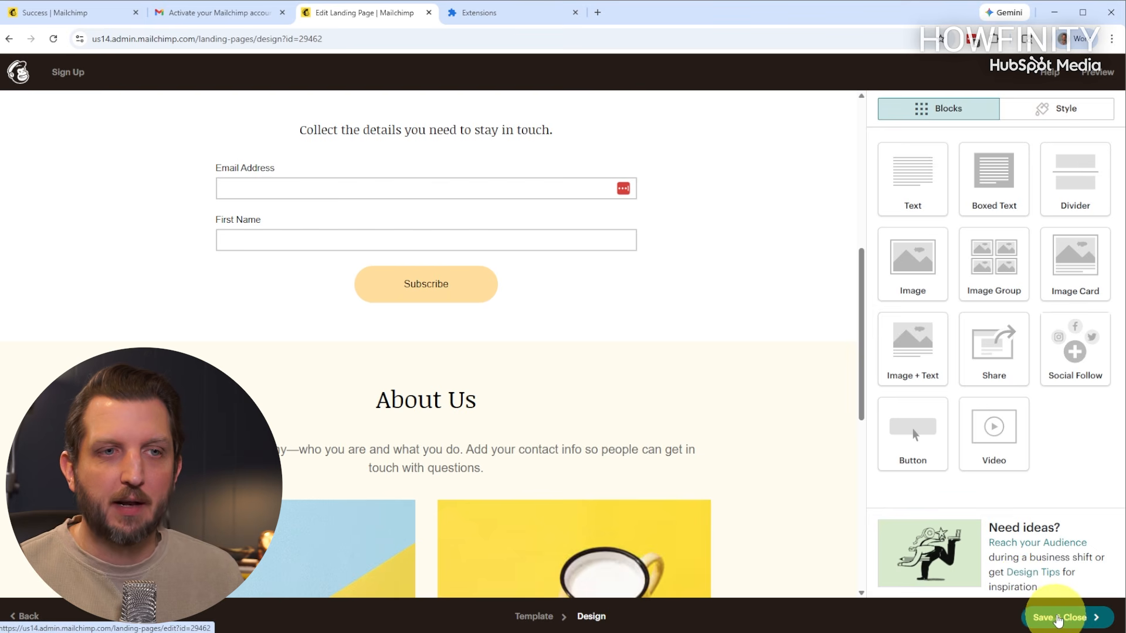
{"action": "left_click", "coordinate": [1060, 619]}
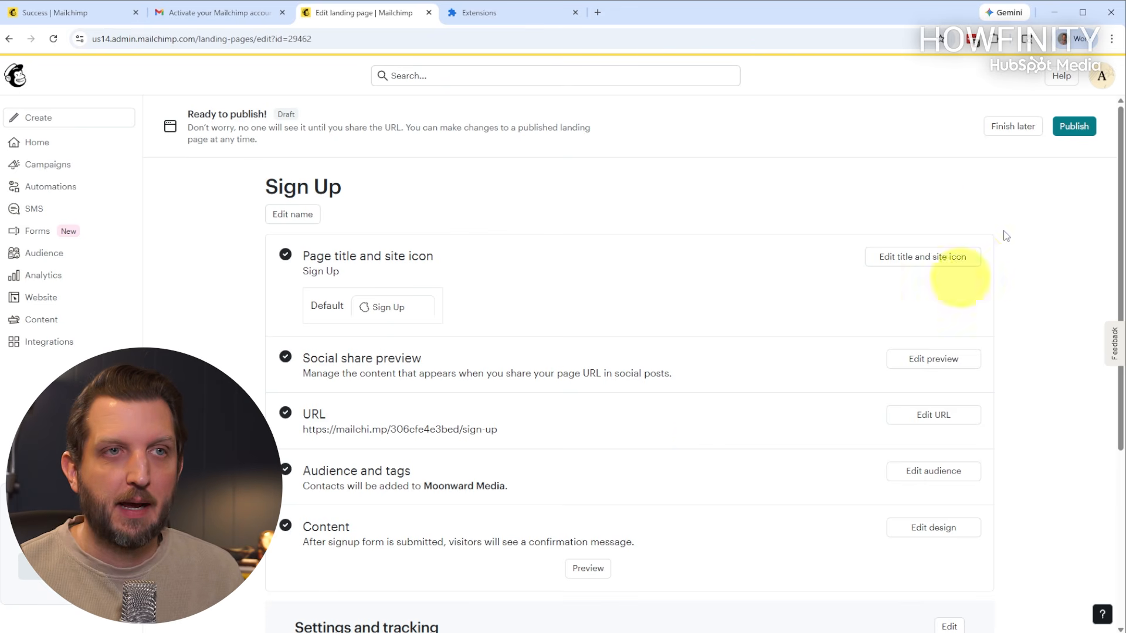
{"action": "left_click", "coordinate": [1075, 131]}
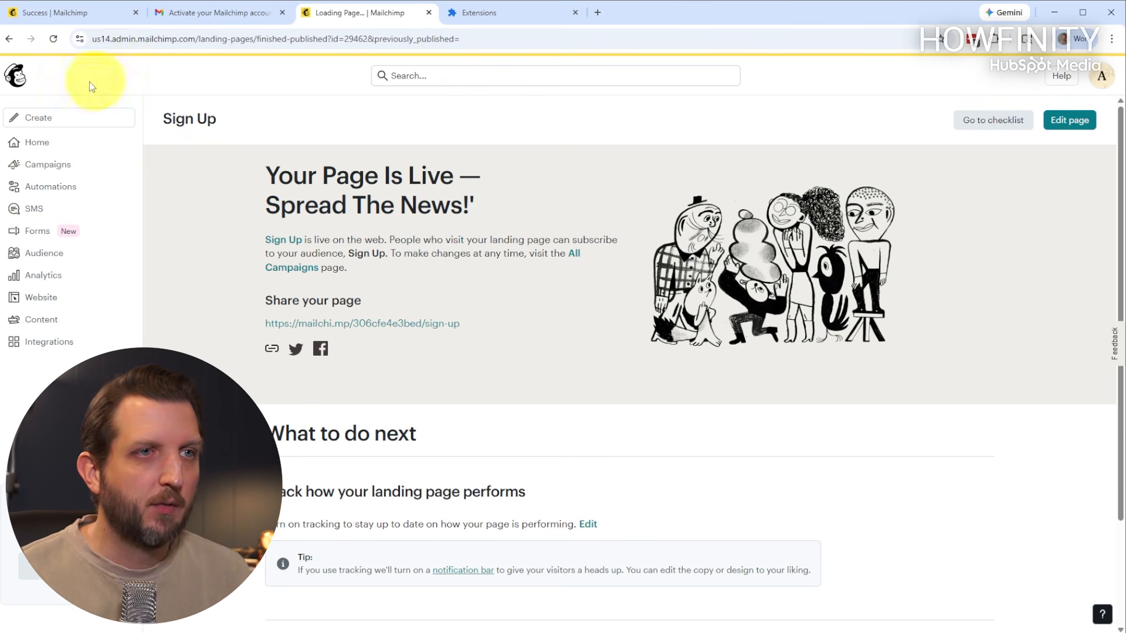
Create a new email from the free Simple Text email template.
{"action": "left_click", "coordinate": [55, 166]}
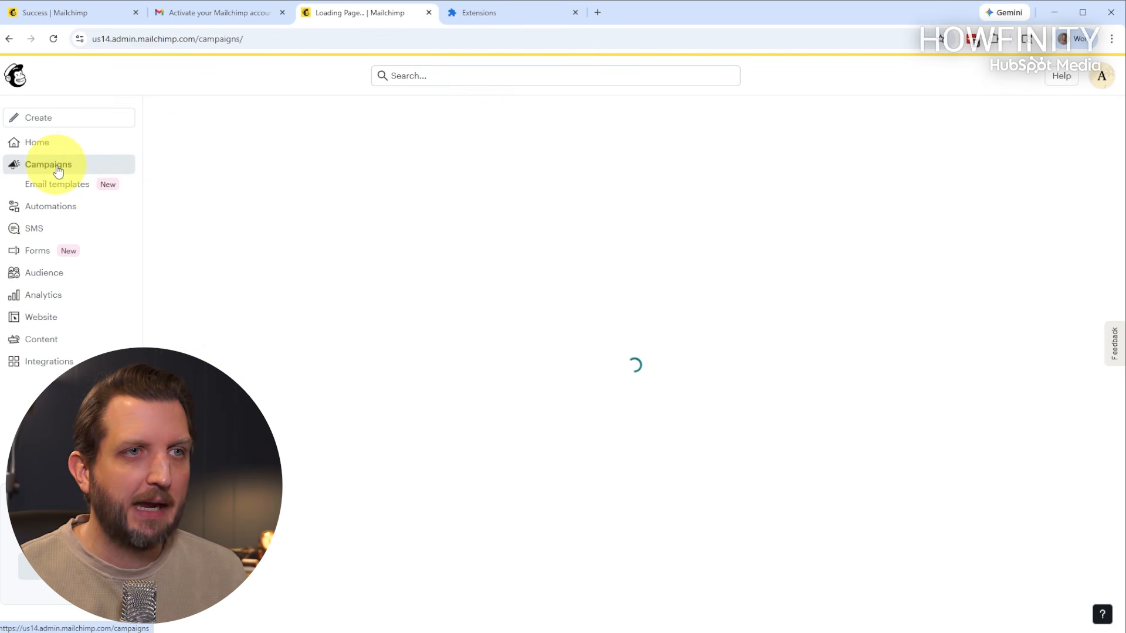
{"action": "left_click", "coordinate": [56, 188]}
{"action": "scroll", "coordinate": [592, 454], "scroll_direction": "down", "scroll_amount": 8}
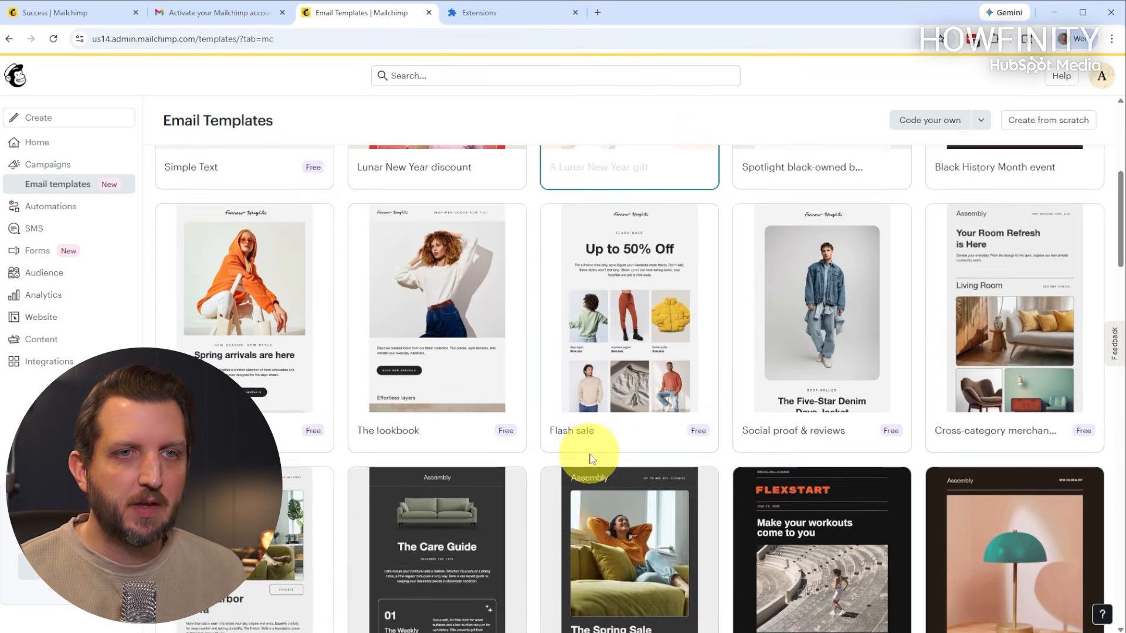
{"action": "scroll", "coordinate": [591, 460], "scroll_direction": "up", "scroll_amount": 5}
{"action": "mouse_move", "coordinate": [227, 322]}
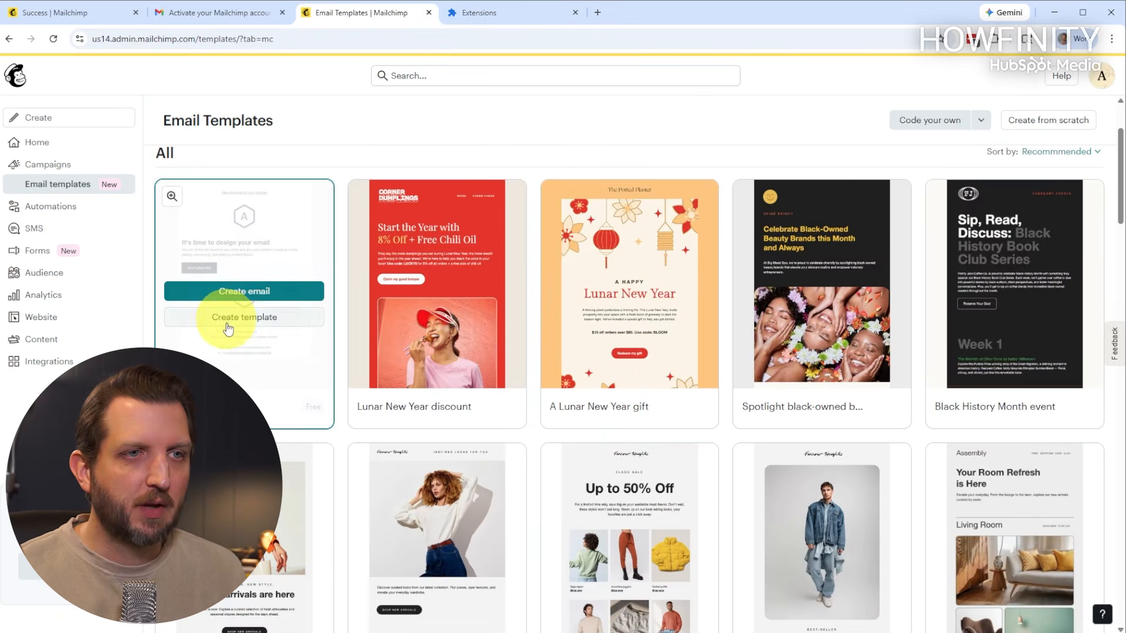
{"action": "left_click", "coordinate": [242, 293]}
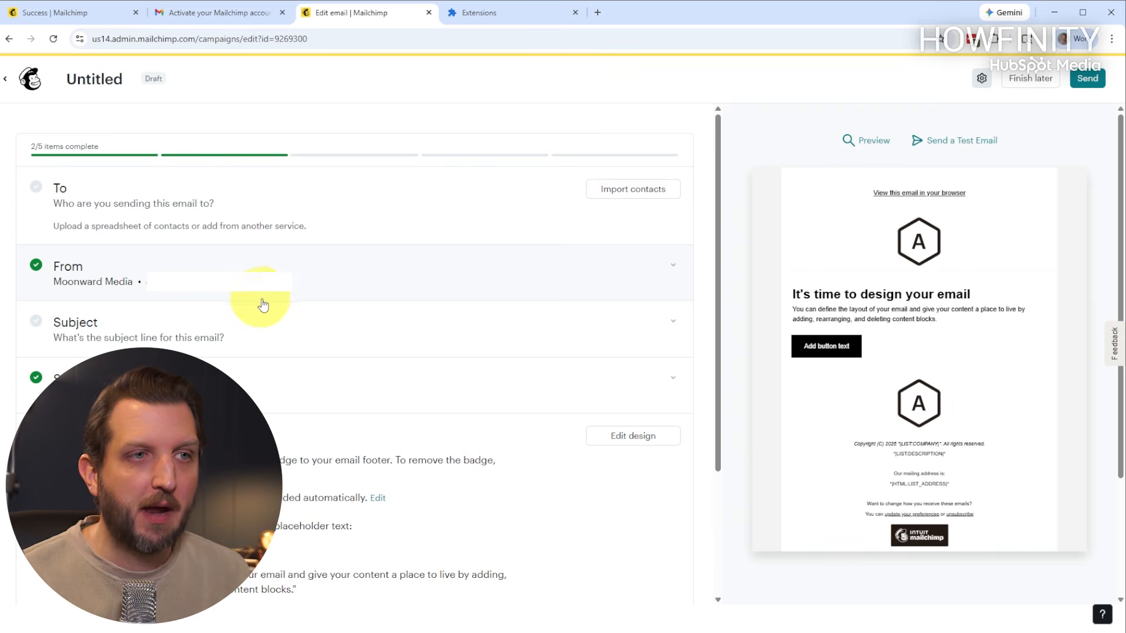
Set the email's subject line to "Welcome to the Email" and save it.
{"action": "left_click", "coordinate": [50, 323]}
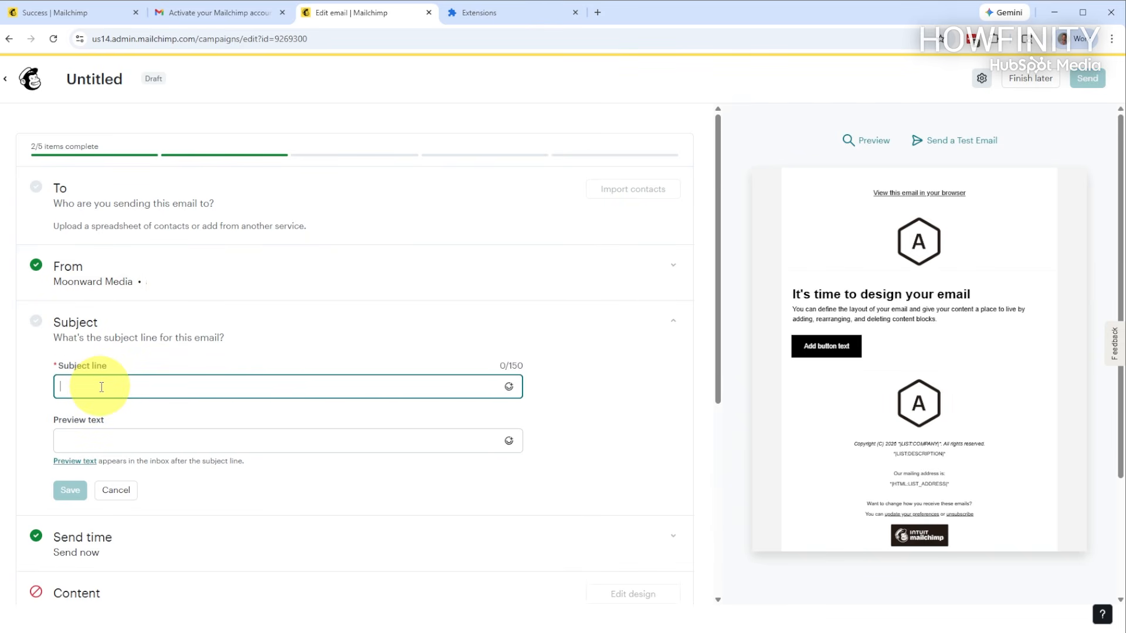
{"action": "left_click", "coordinate": [70, 491]}
Open the email's design and replace the placeholder logo with the Moonward Media logo.
{"action": "scroll", "coordinate": [390, 495], "scroll_direction": "down", "scroll_amount": 3}
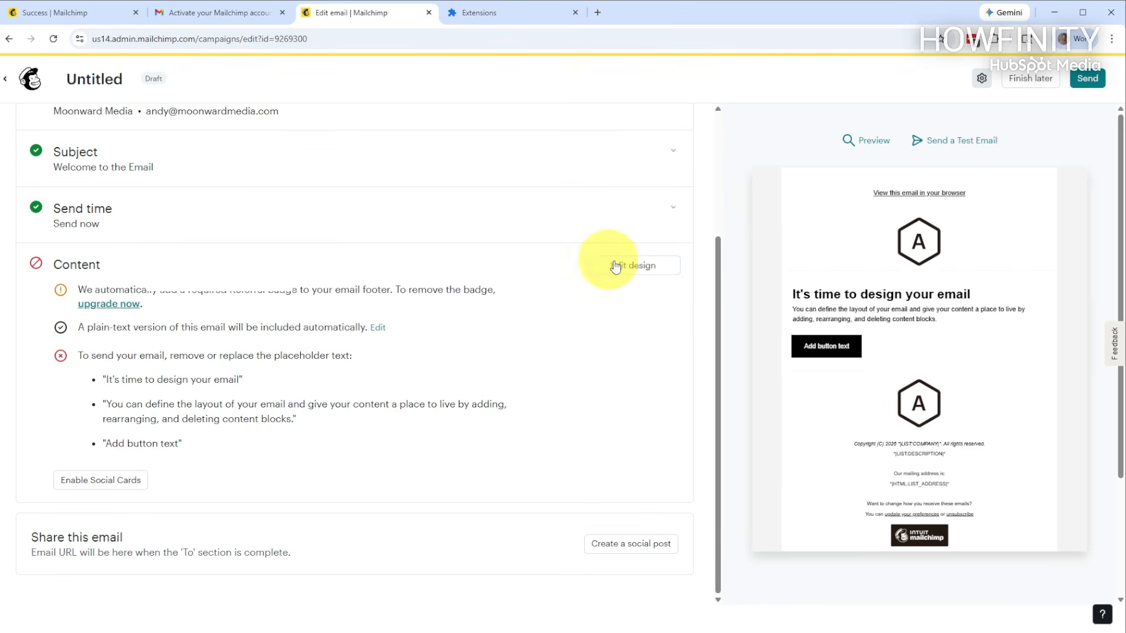
{"action": "left_click", "coordinate": [623, 268]}
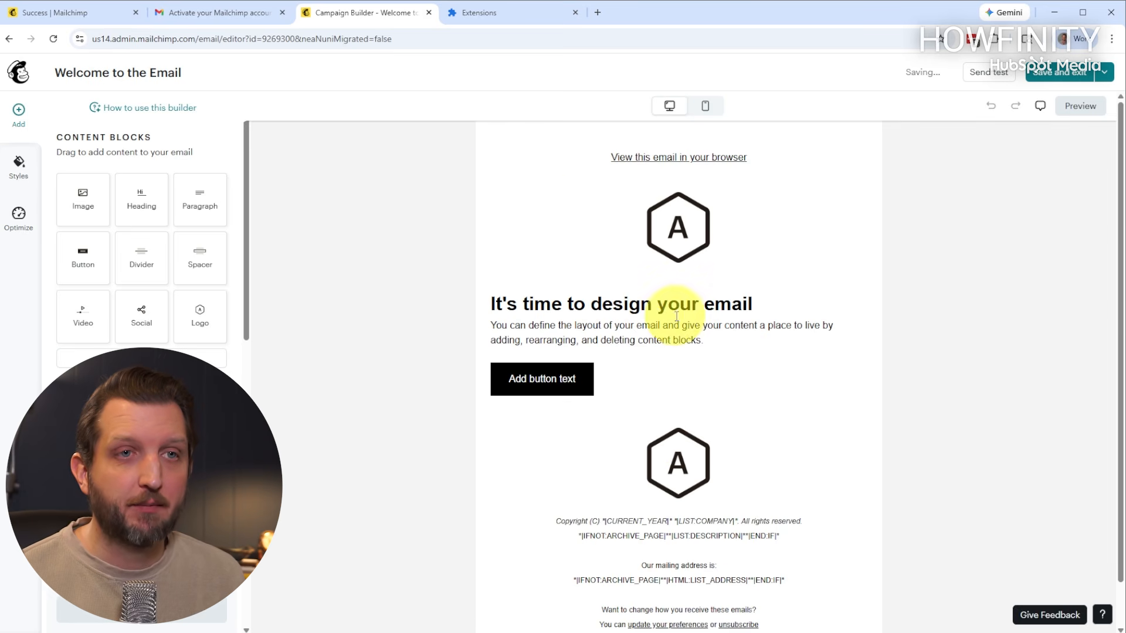
{"action": "left_click", "coordinate": [685, 235]}
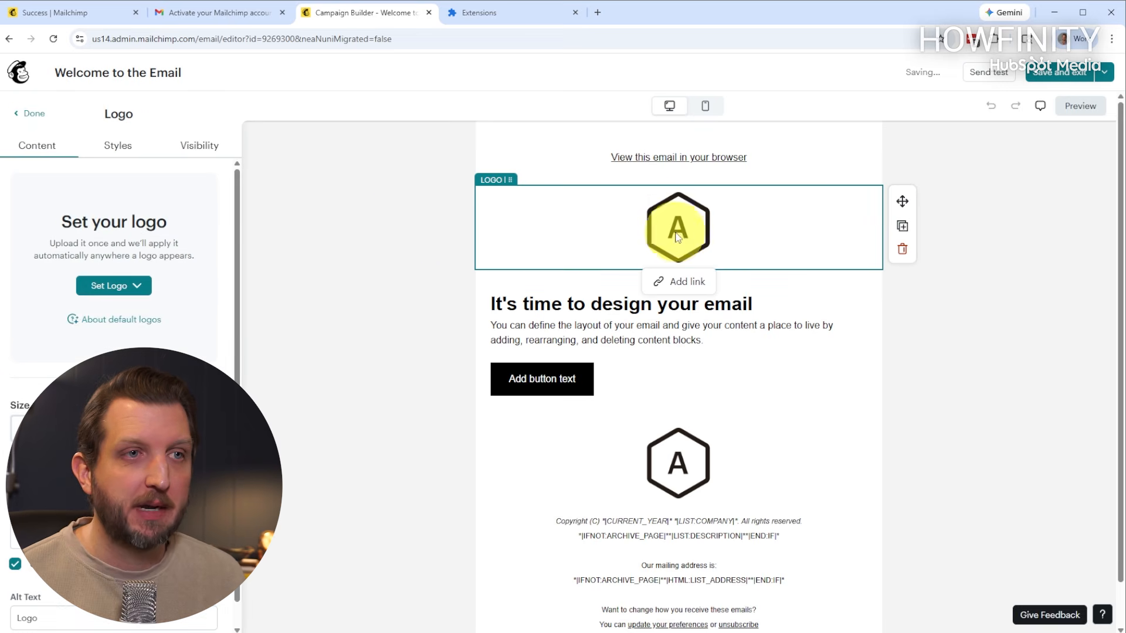
Change the email heading to "Welcome to the Newsletter" and the button text to "Web".
{"action": "left_click", "coordinate": [503, 322]}
{"action": "left_click", "coordinate": [541, 307]}
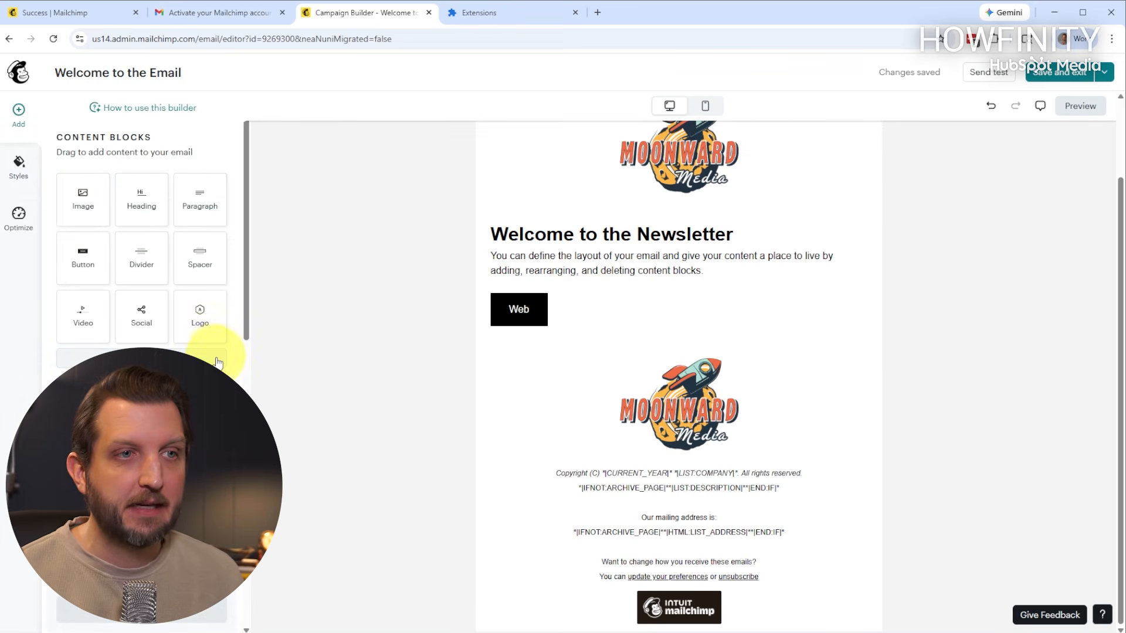
Review the available content blocks and prebuilt columns, and preview the email in the desktop, mobile and inbox views.
{"action": "scroll", "coordinate": [211, 351], "scroll_direction": "down", "scroll_amount": 3}
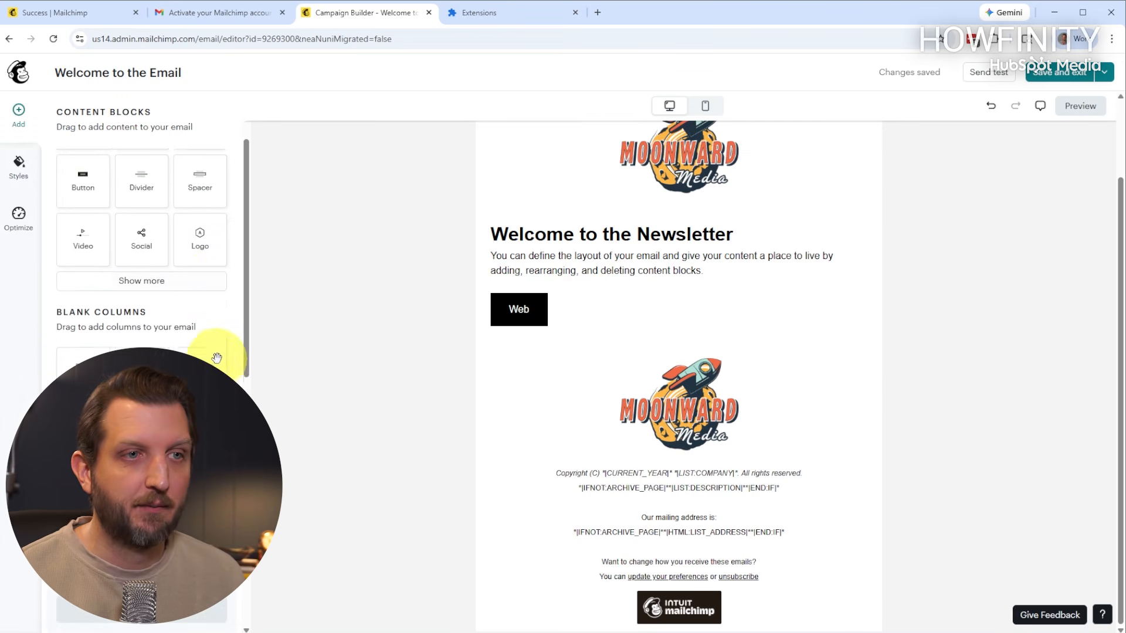
{"action": "scroll", "coordinate": [176, 345], "scroll_direction": "down", "scroll_amount": 6}
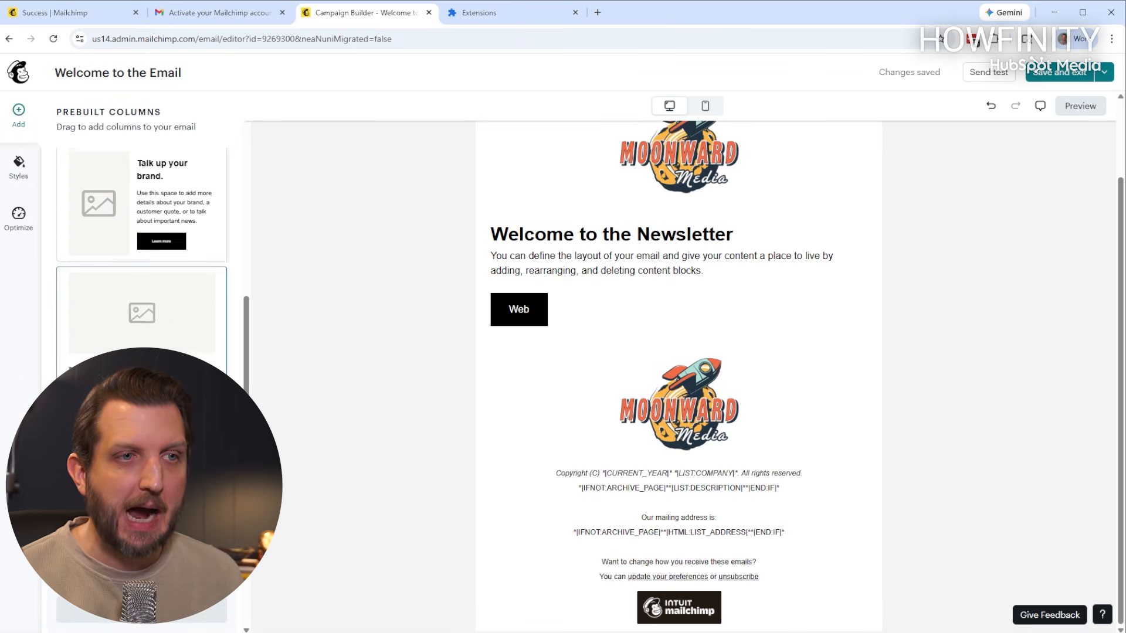
{"action": "scroll", "coordinate": [176, 352], "scroll_direction": "down", "scroll_amount": 1}
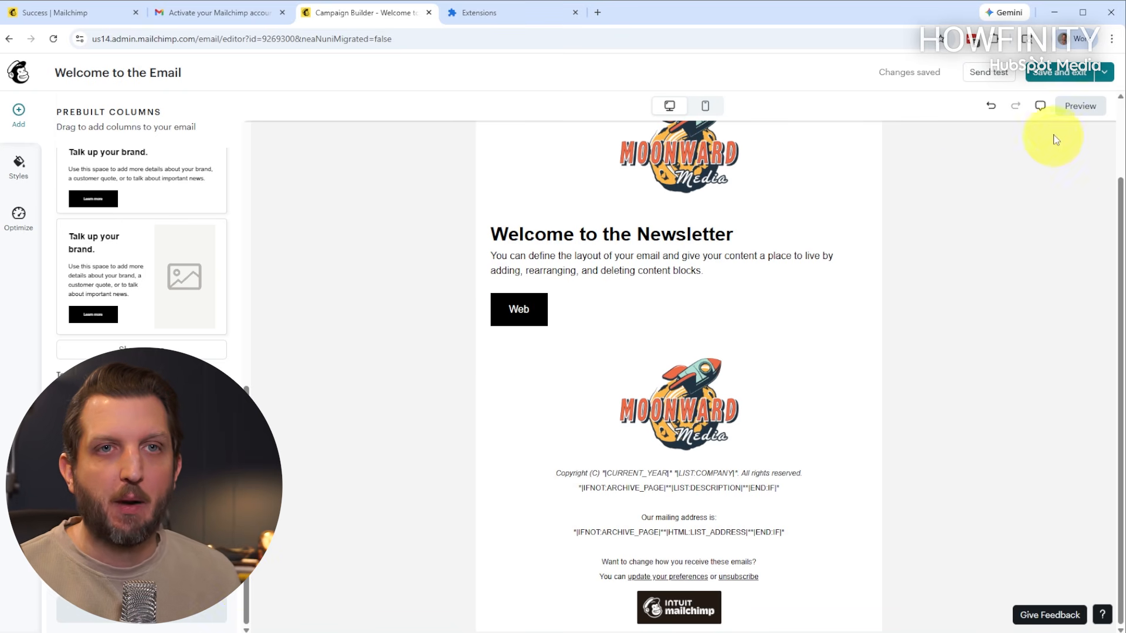
{"action": "left_click", "coordinate": [1079, 108]}
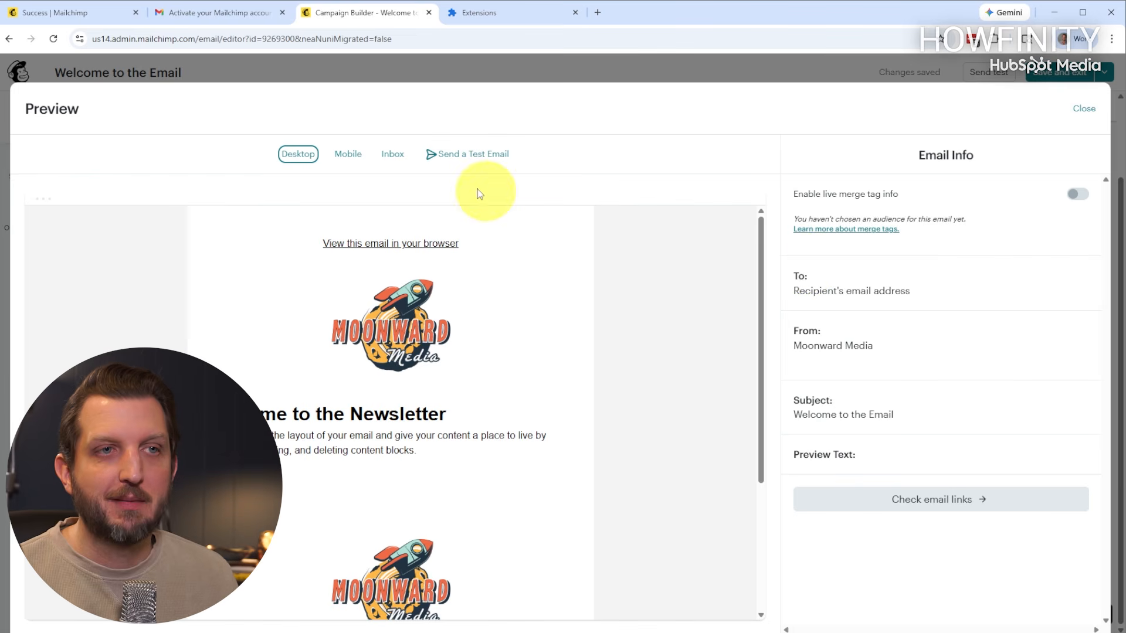
{"action": "left_click", "coordinate": [352, 163]}
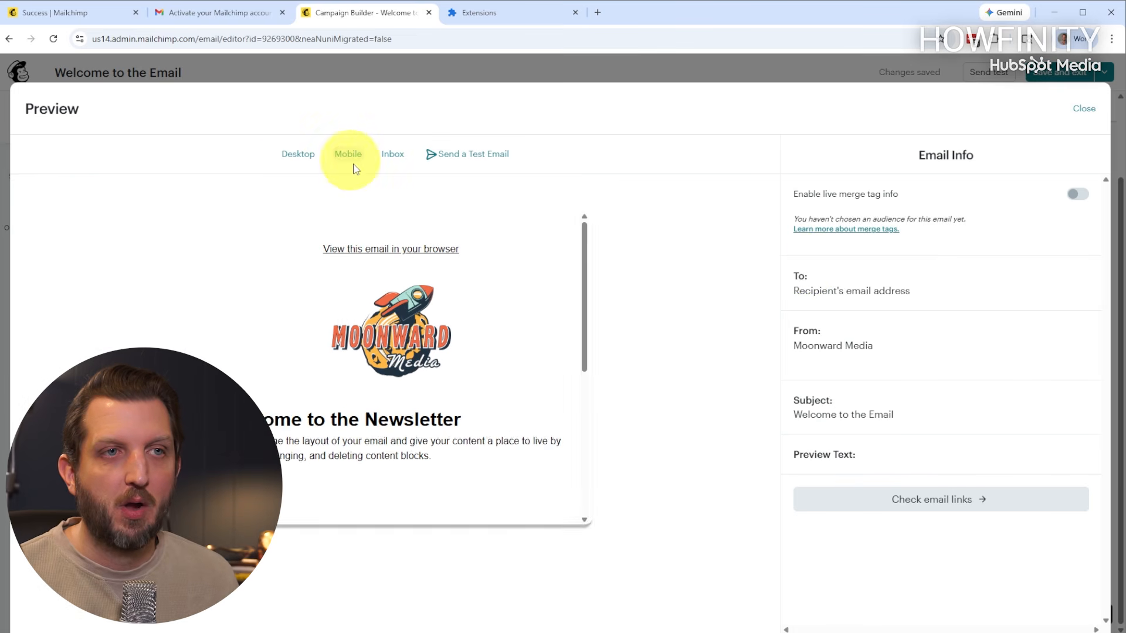
{"action": "scroll", "coordinate": [420, 424], "scroll_direction": "down", "scroll_amount": 10}
{"action": "scroll", "coordinate": [391, 221], "scroll_direction": "up", "scroll_amount": 10}
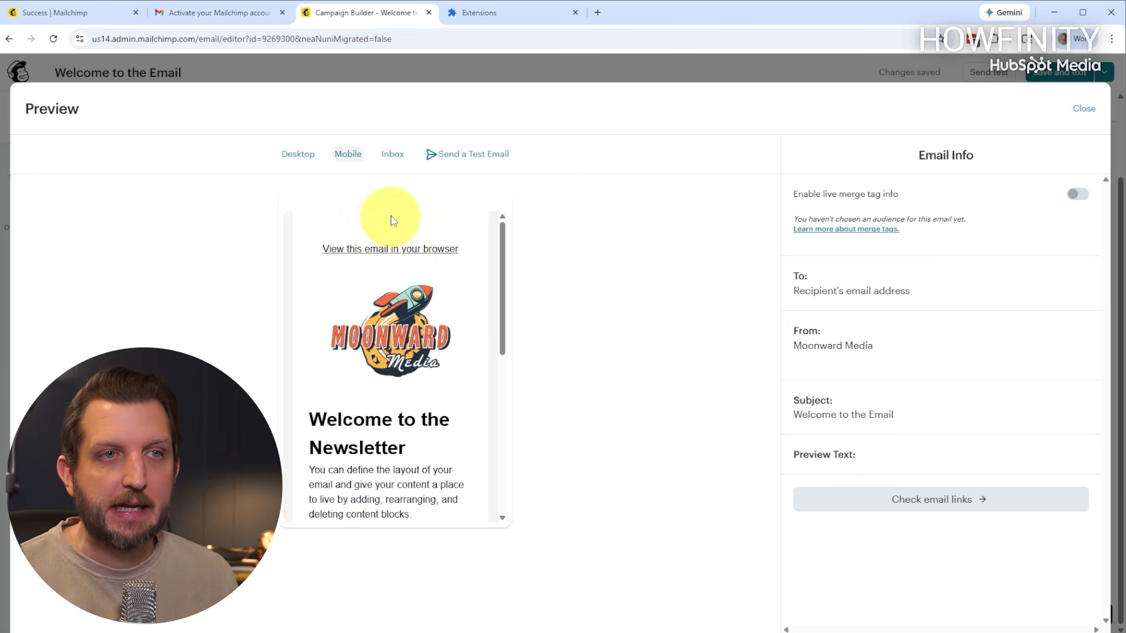
{"action": "left_click", "coordinate": [390, 158]}
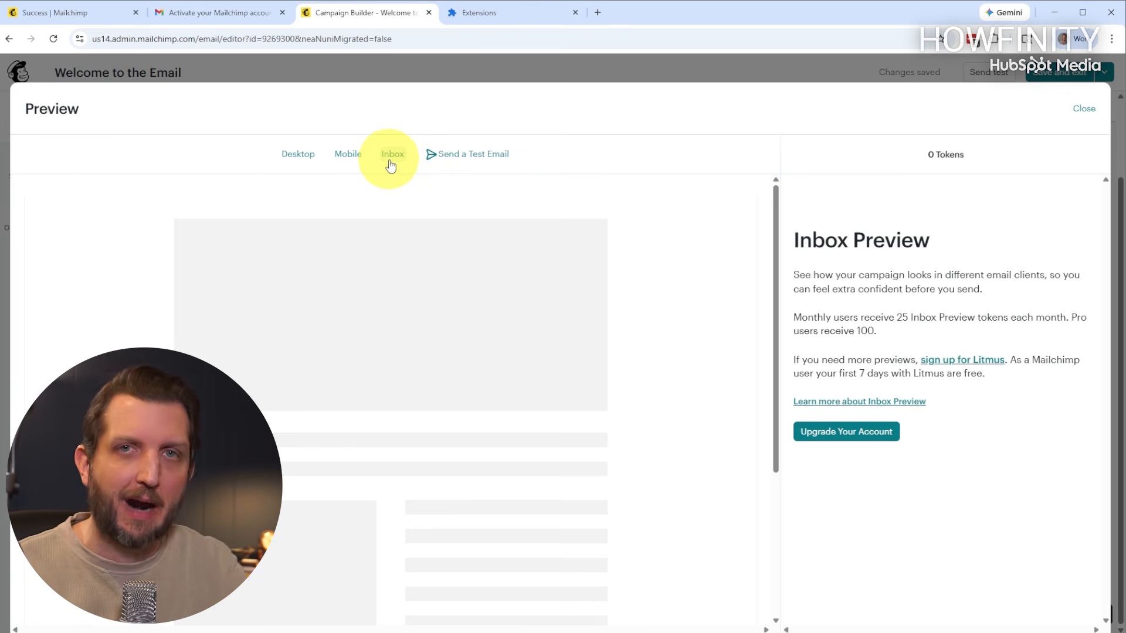
{"action": "left_click", "coordinate": [1084, 110]}
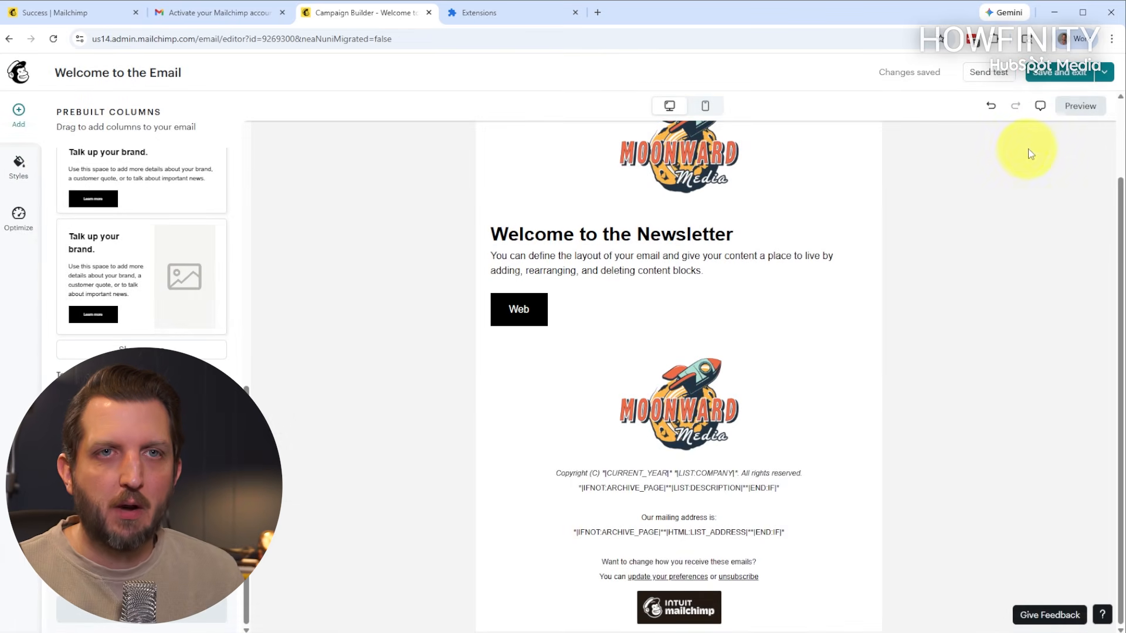
Save the email design and leave the campaign as a draft.
{"action": "left_click", "coordinate": [1060, 80]}
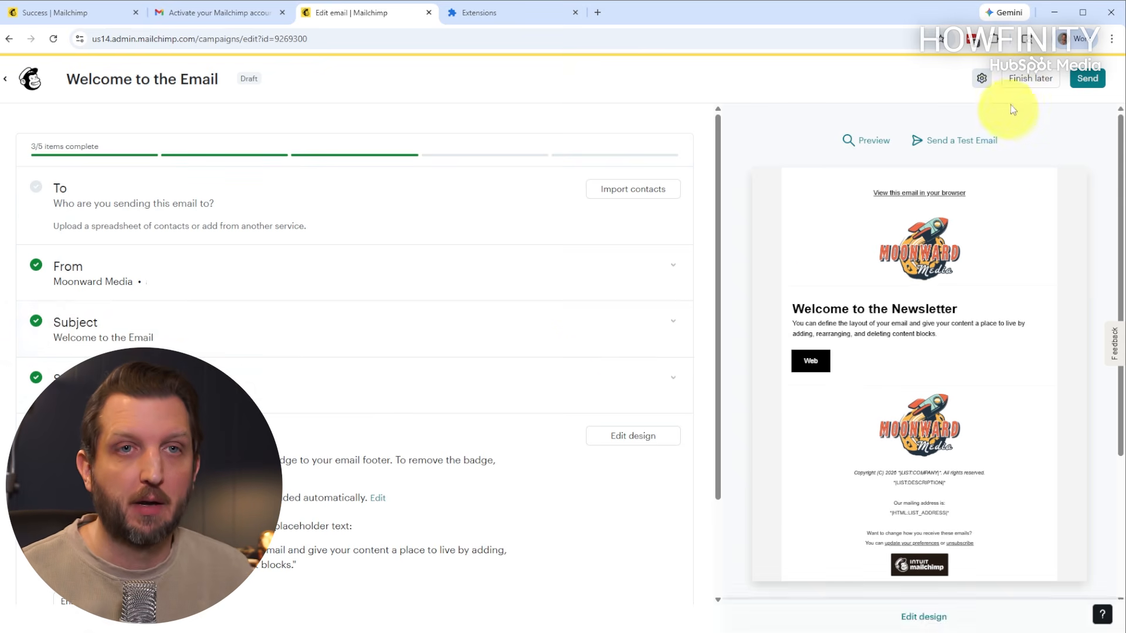
{"action": "left_click", "coordinate": [1030, 78]}
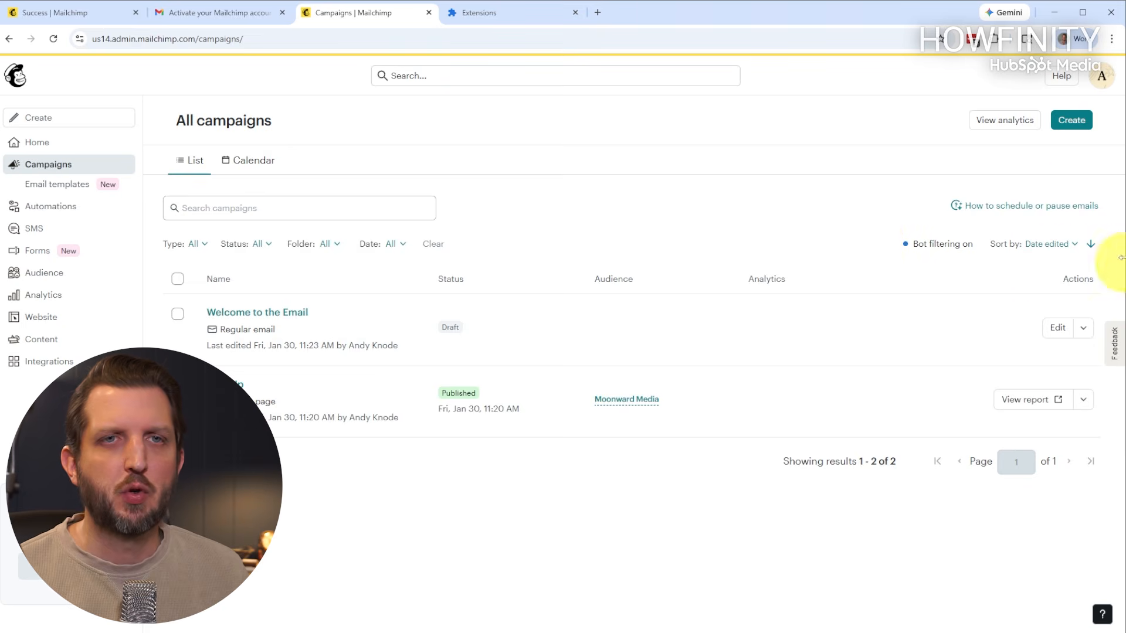
Open the email and website domain settings of the Moonward Media account to check the domain's authentication.
{"action": "left_click", "coordinate": [1102, 78]}
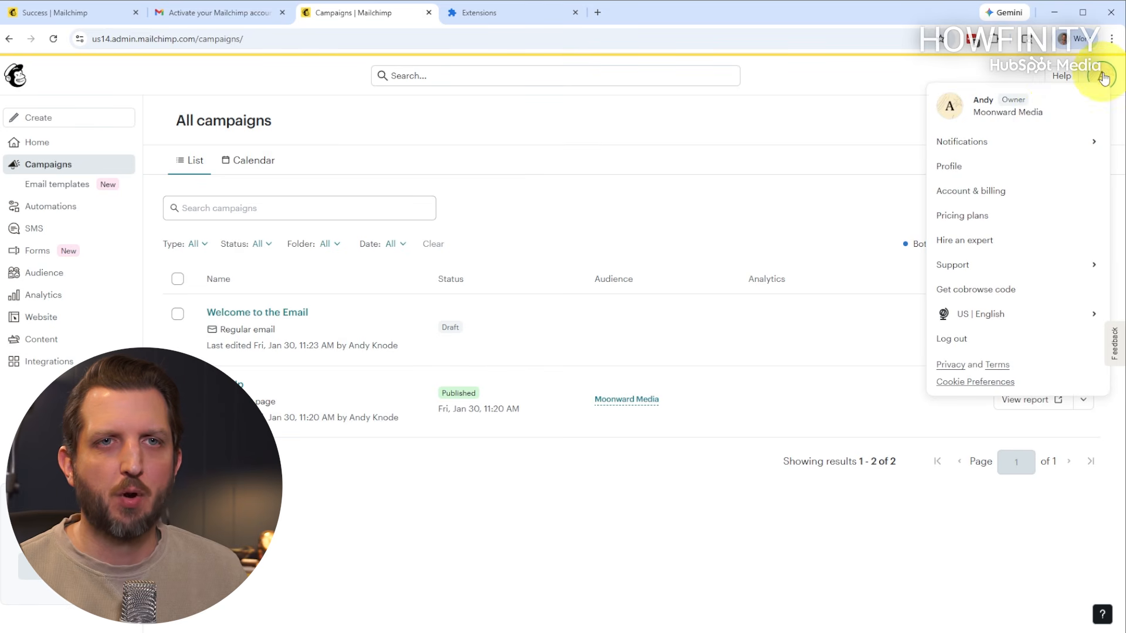
{"action": "left_click", "coordinate": [985, 200]}
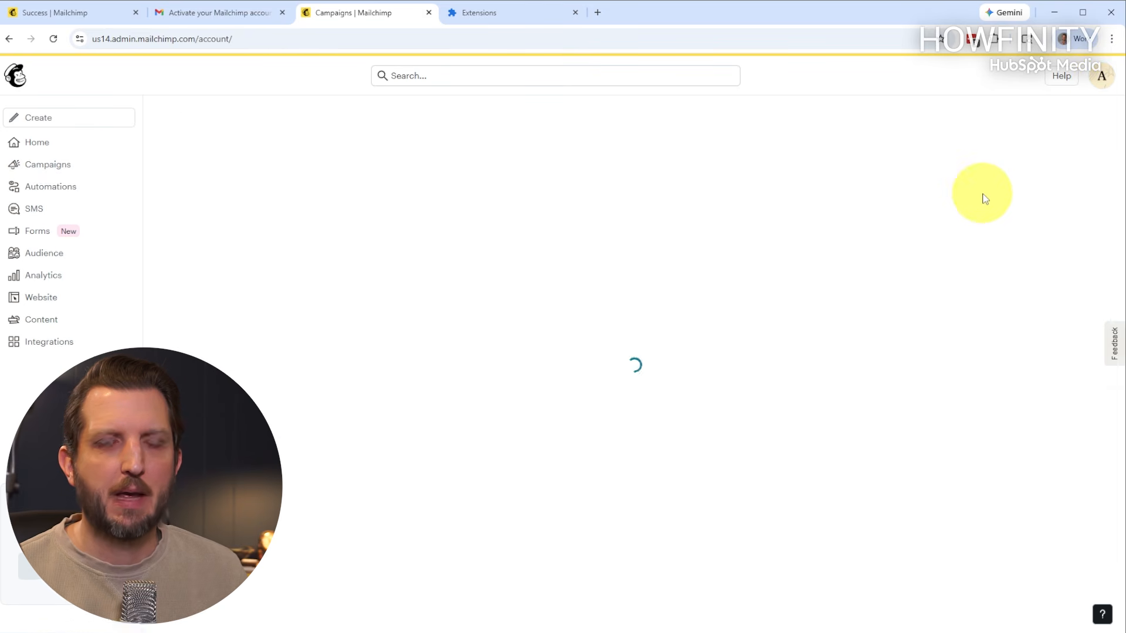
{"action": "left_click", "coordinate": [474, 186]}
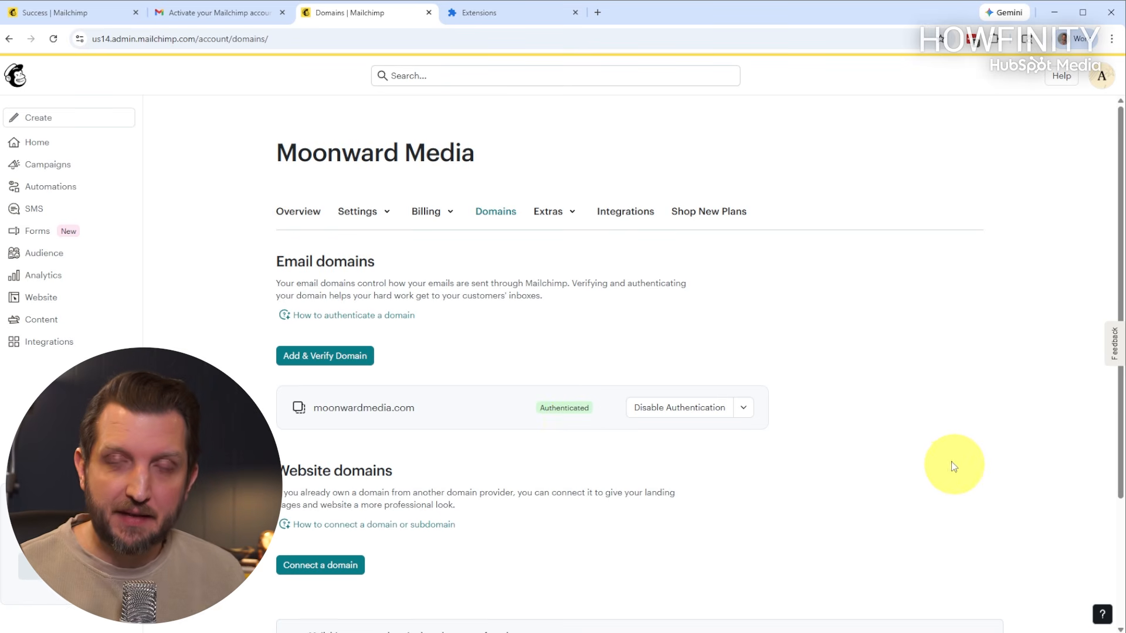
Try to send the "Welcome to the Email" draft from the campaigns list, and return to the list.
{"action": "left_click", "coordinate": [57, 166]}
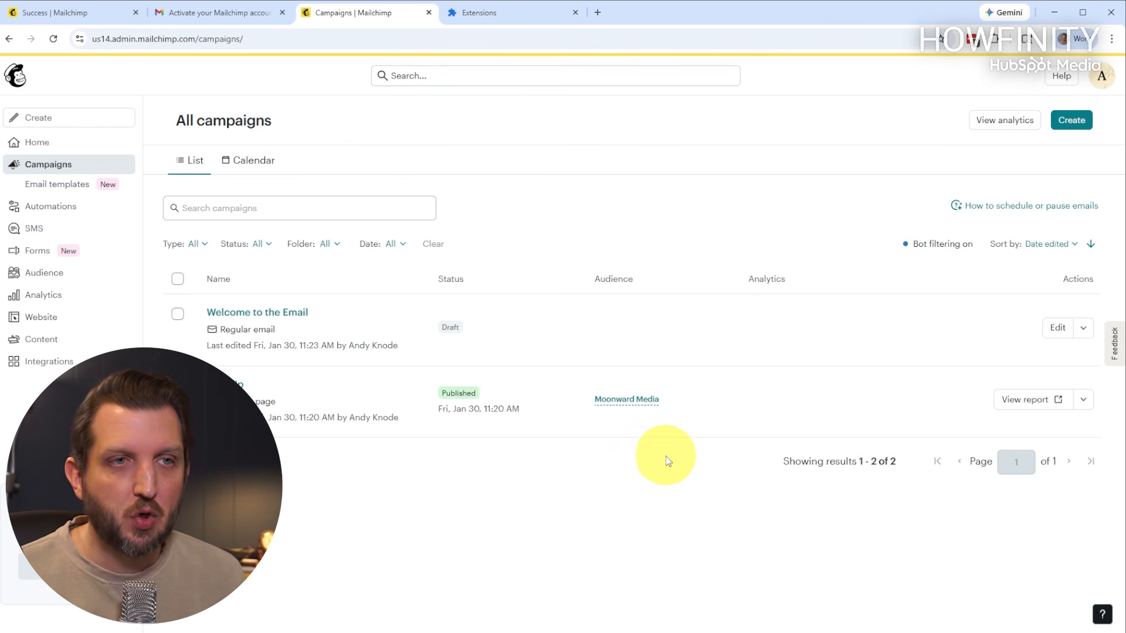
{"action": "left_click", "coordinate": [294, 314]}
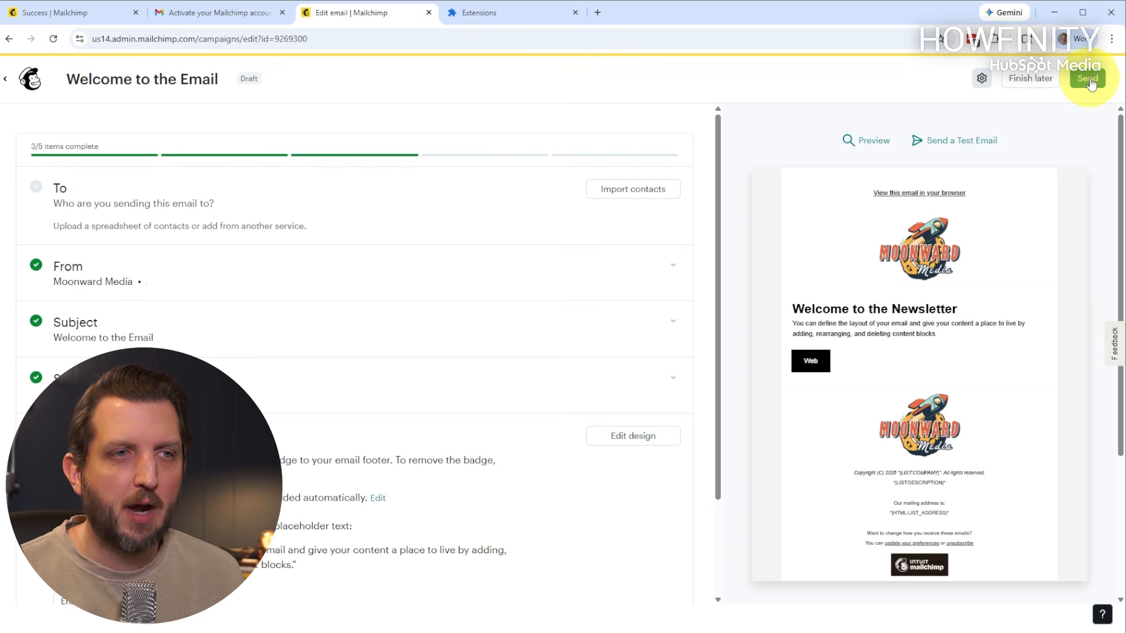
{"action": "left_click", "coordinate": [1089, 80]}
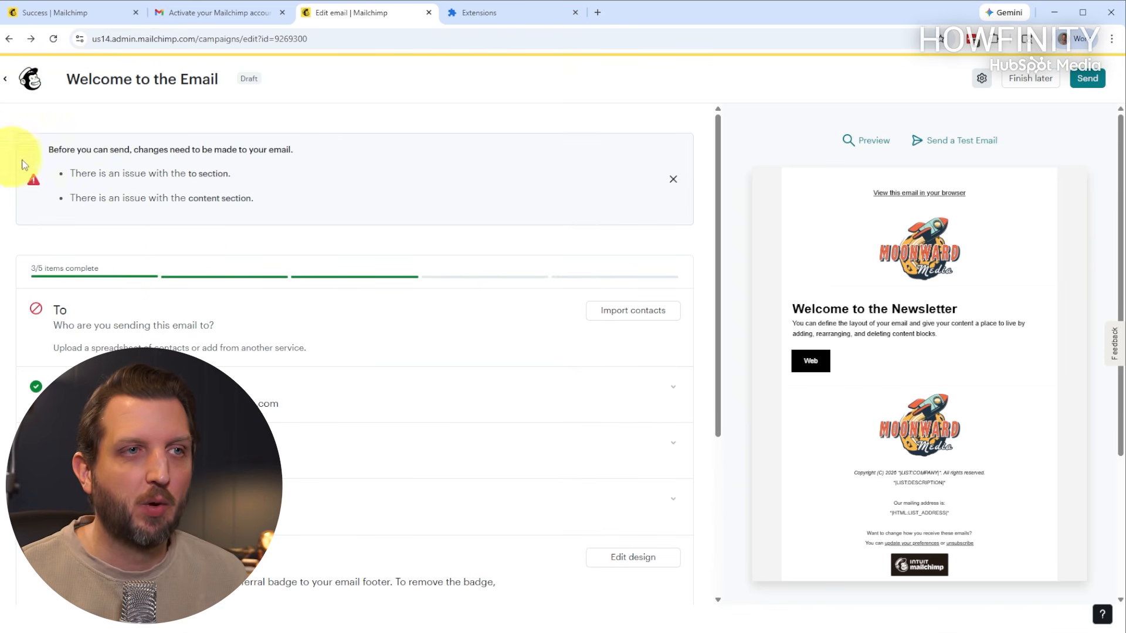
{"action": "left_click", "coordinate": [8, 82]}
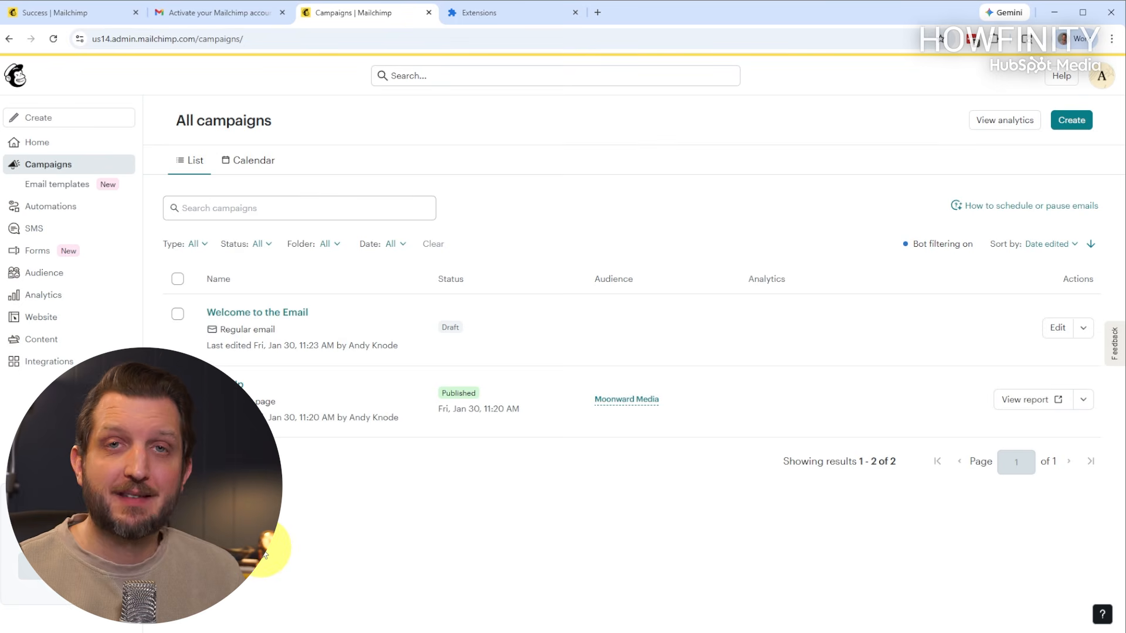